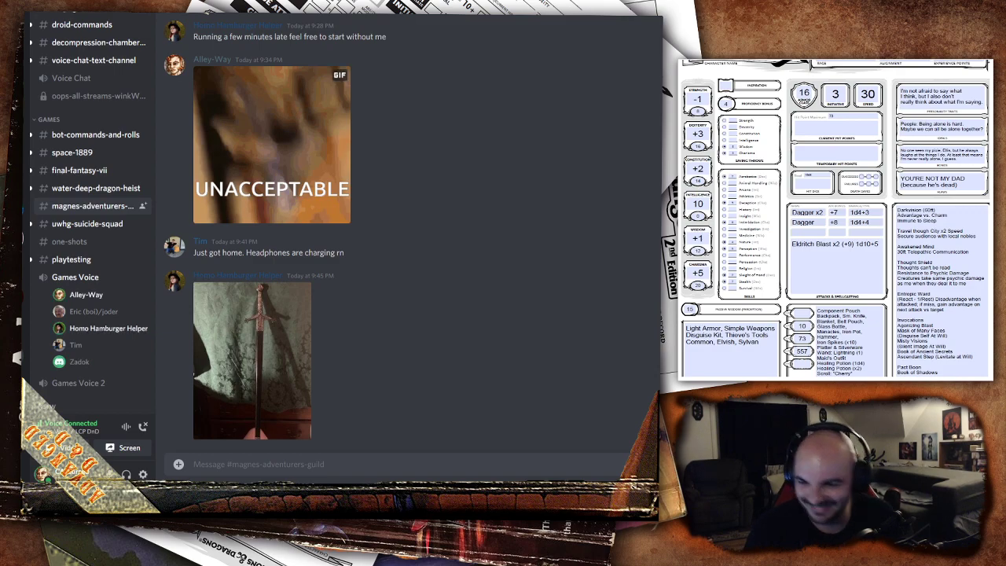
pyautogui.scroll(-1, 94, 158)
pyautogui.scroll(-3, 94, 157)
pyautogui.scroll(2, 94, 157)
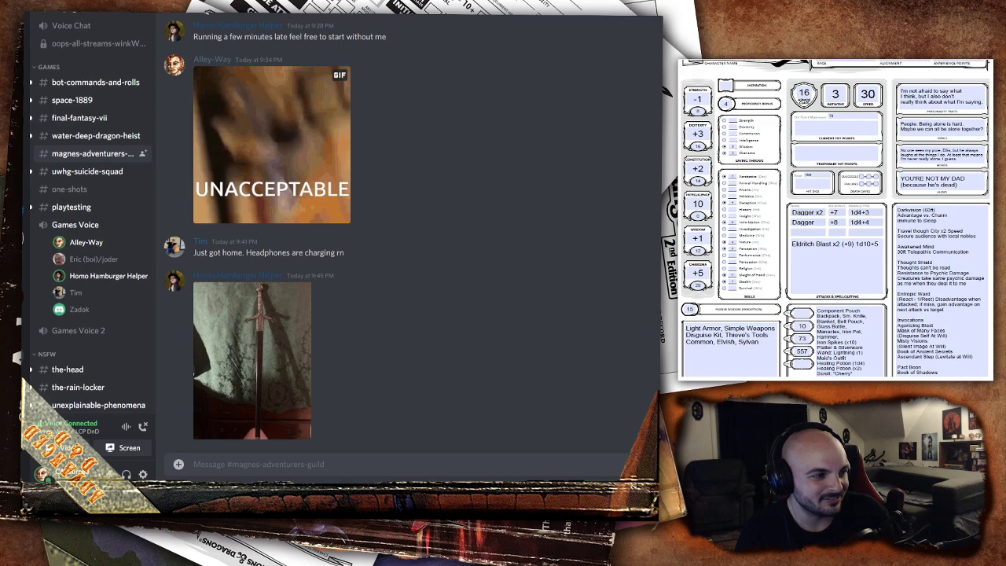
# View the sword photo up close, then raise a Games Voice member's volume to about 130%.
pyautogui.click(251, 361)
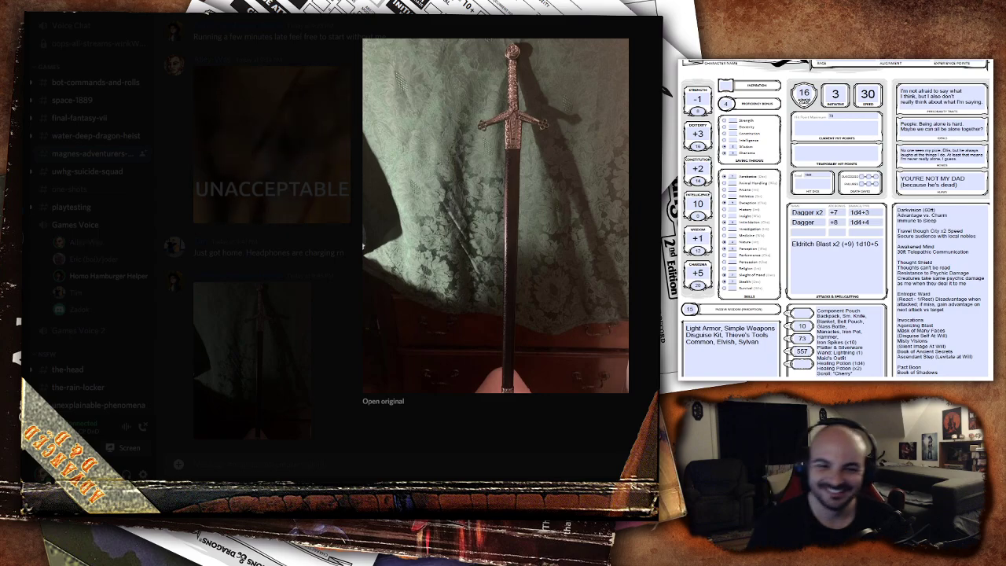
pyautogui.click(363, 246)
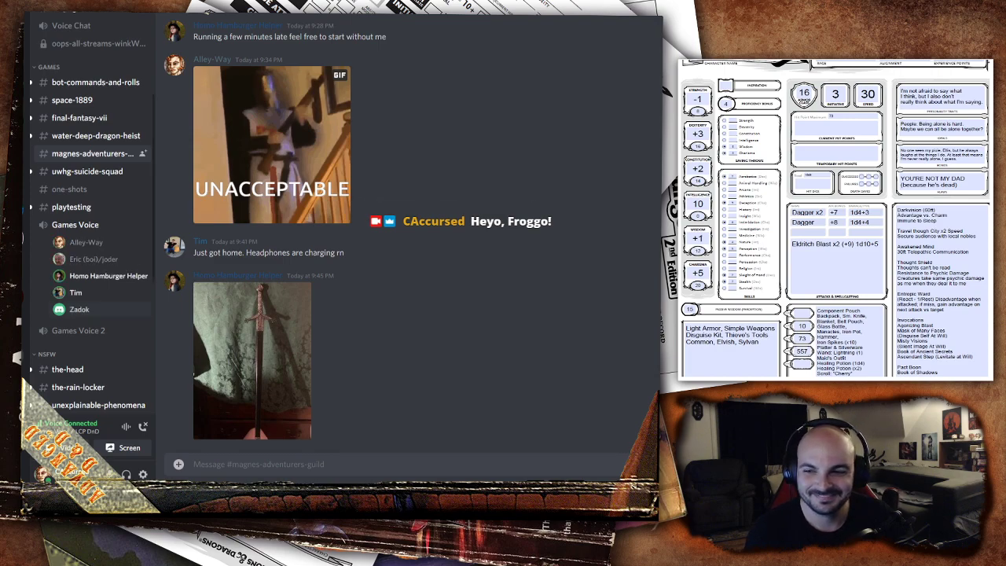
pyautogui.rightClick(94, 259)
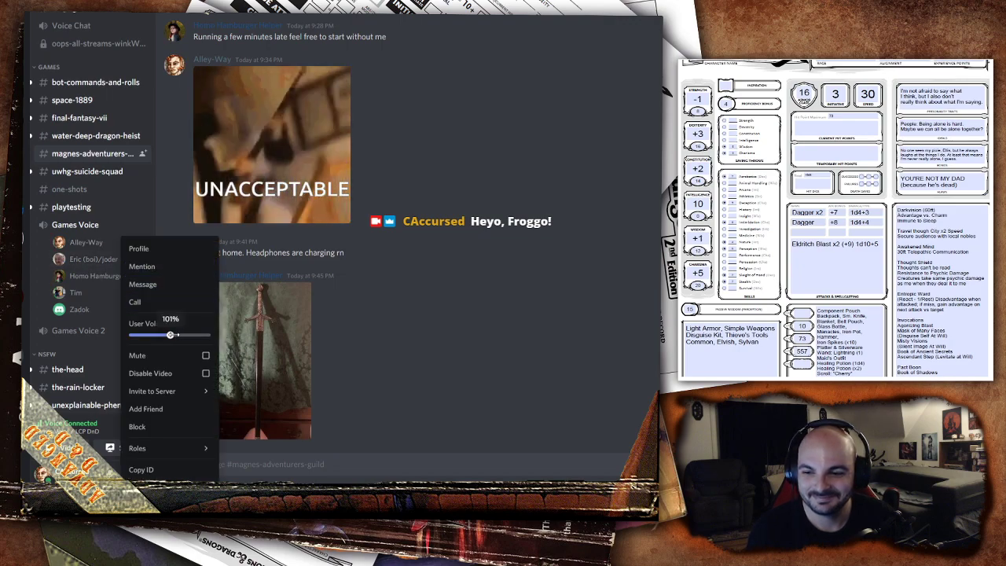
pyautogui.moveTo(170, 336); pyautogui.dragTo(182, 335)
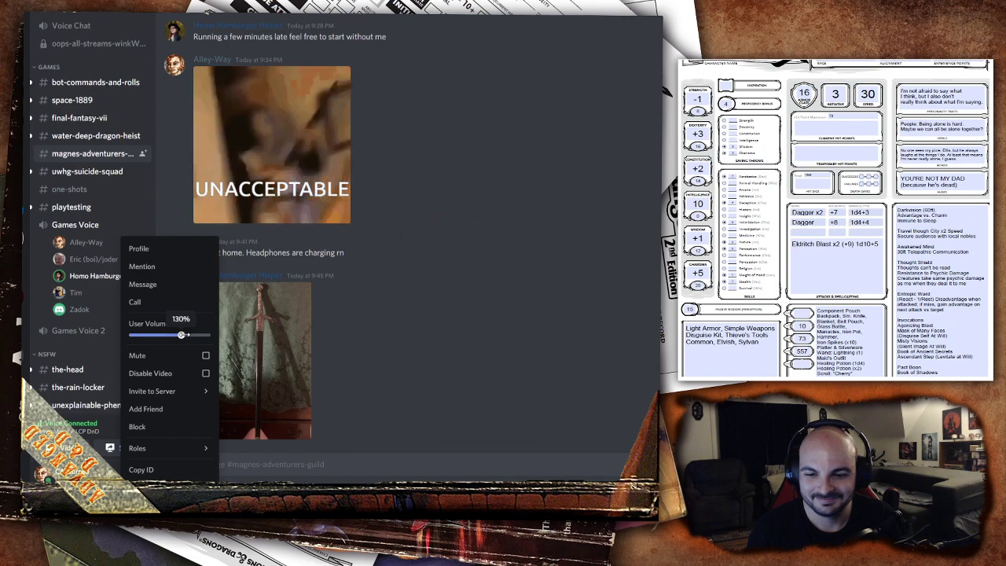
pyautogui.click(424, 462)
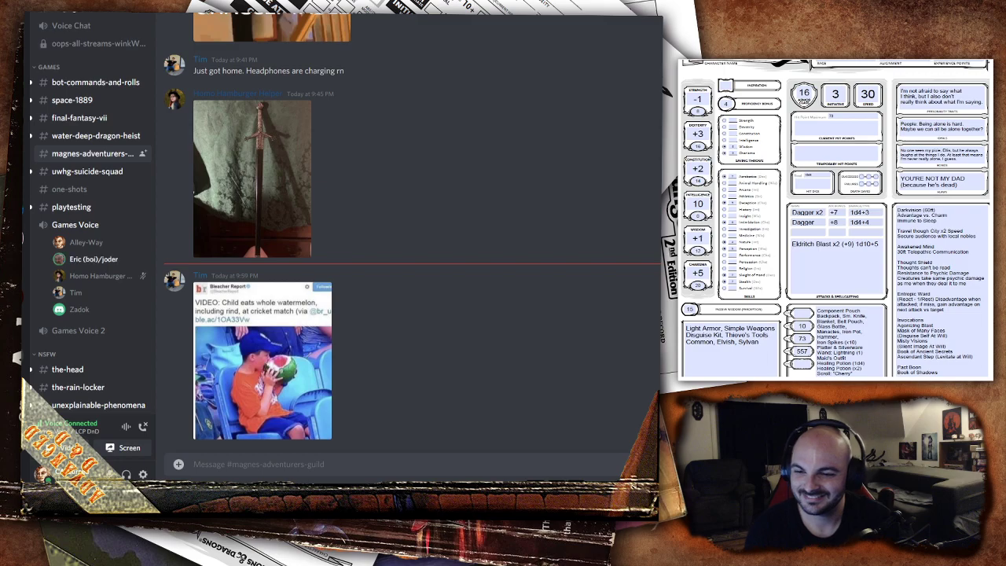
pyautogui.click(263, 377)
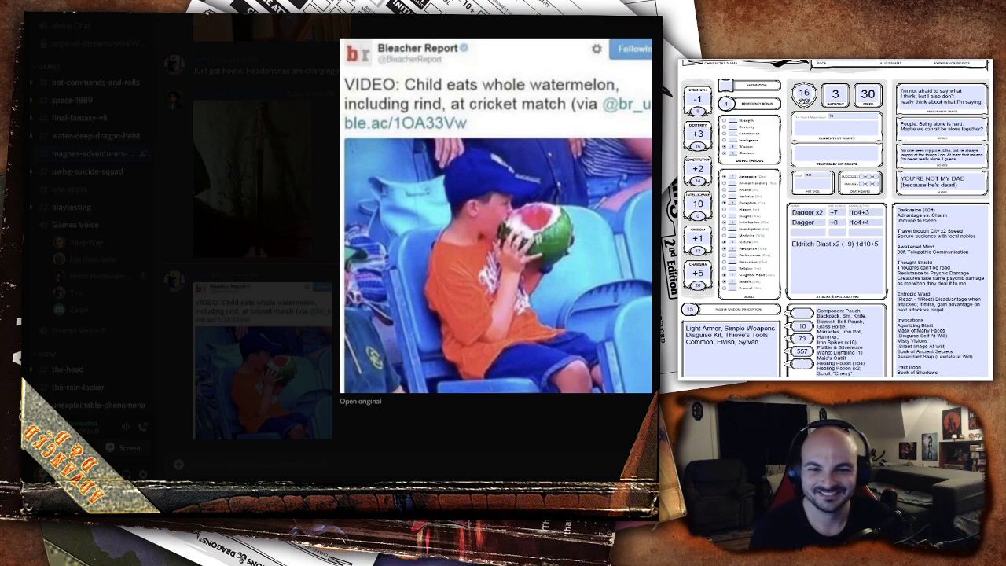
# Close the enlarged image and return to the magnes-adventurers-guild chat.
pyautogui.press('Escape')
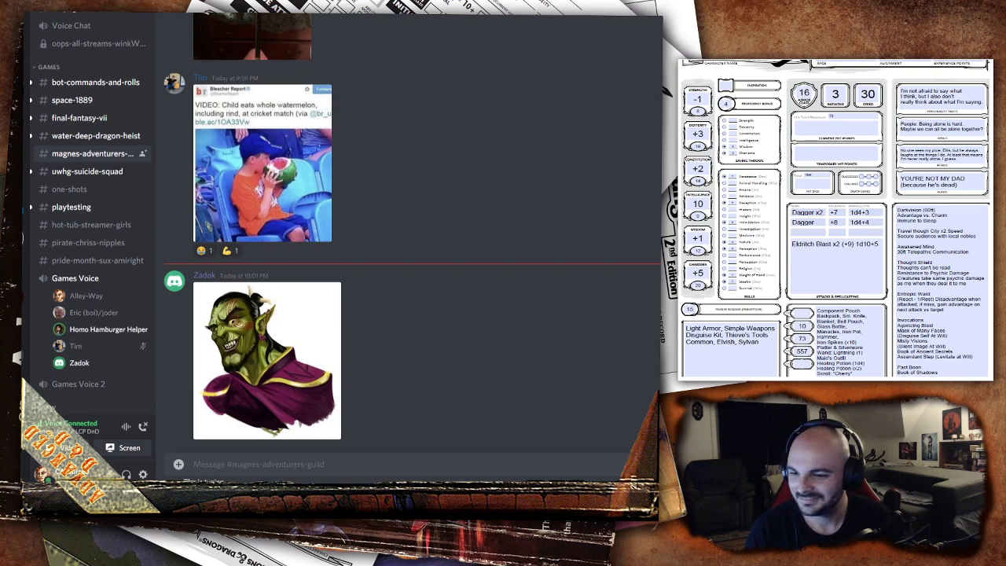
pyautogui.scroll(-1, 832, 220)
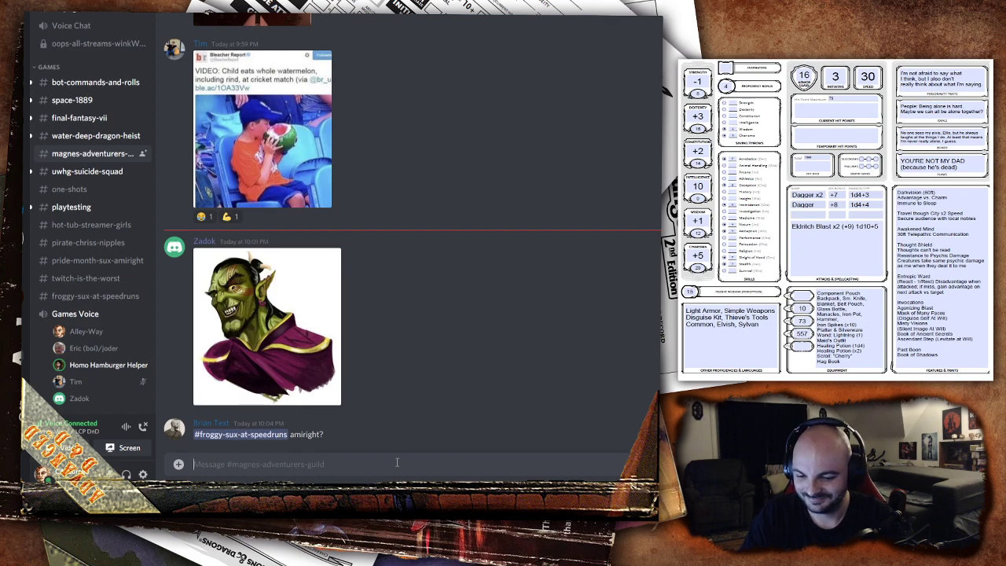
pyautogui.write('Rude')
# Send the 'Rude' reply beneath the froggy-sux-at-speedruns message.
pyautogui.press('Return')
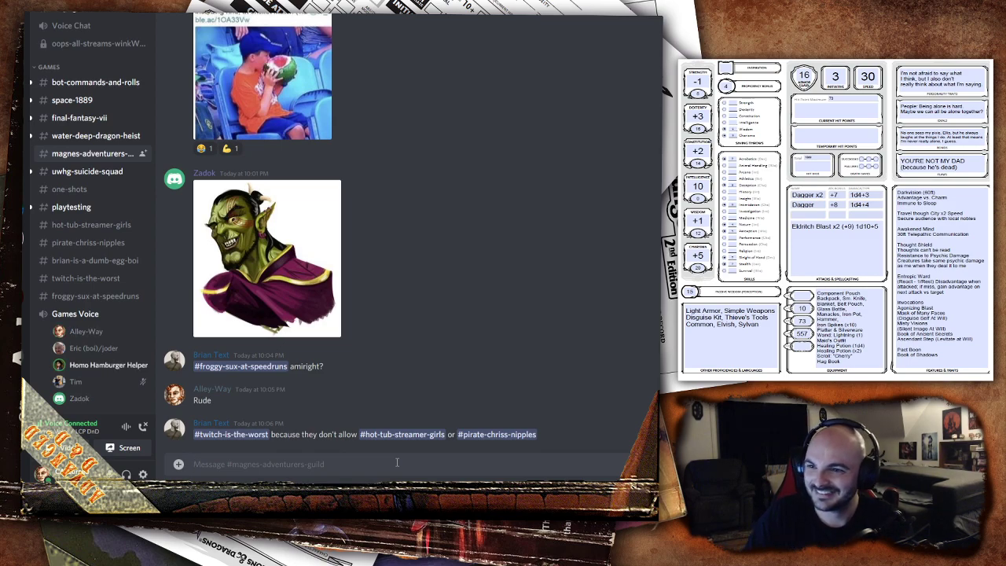
pyautogui.write('W')
pyautogui.write('hat are you doing')
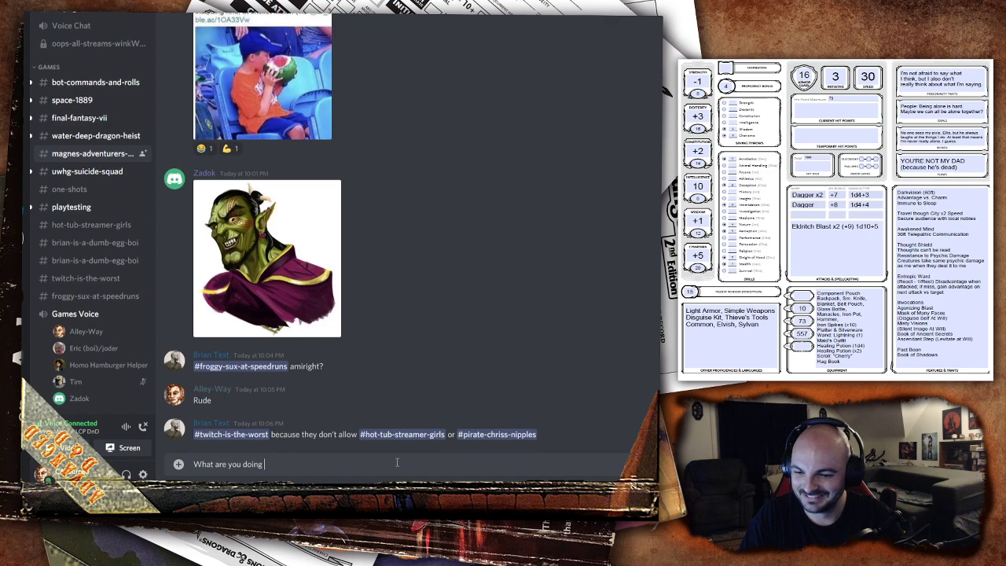
# Discard the old draft and send the reply about trolling with text channels.
pyautogui.press('BackSpace')
pyautogui.press('BackSpace')
pyautogui.press('BackSpace')
pyautogui.press('BackSpace')
pyautogui.press('BackSpace')
pyautogui.press('BackSpace')
pyautogui.press('BackSpace')
pyautogui.press('BackSpace')
pyautogui.press('BackSpace')
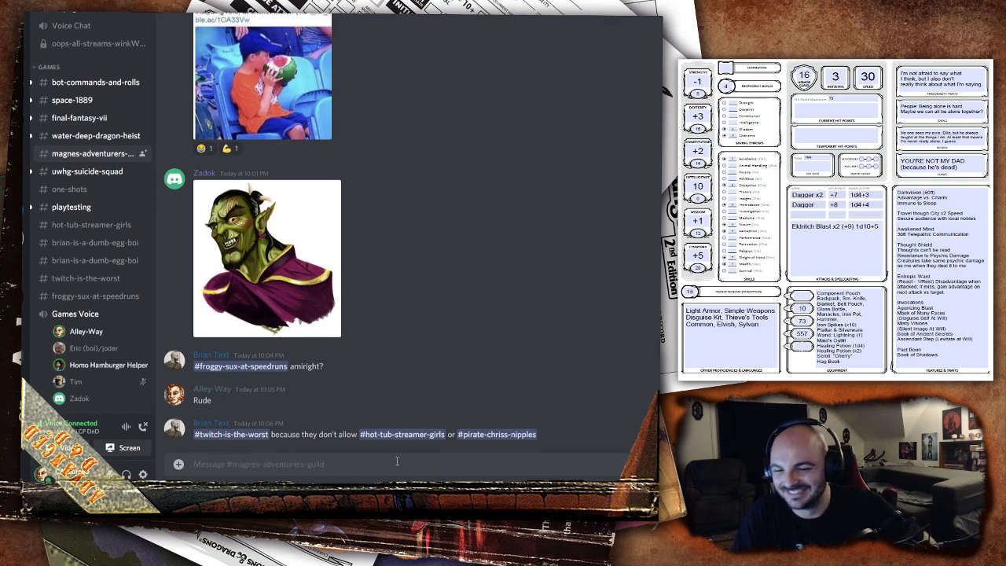
pyautogui.write("I don't k")
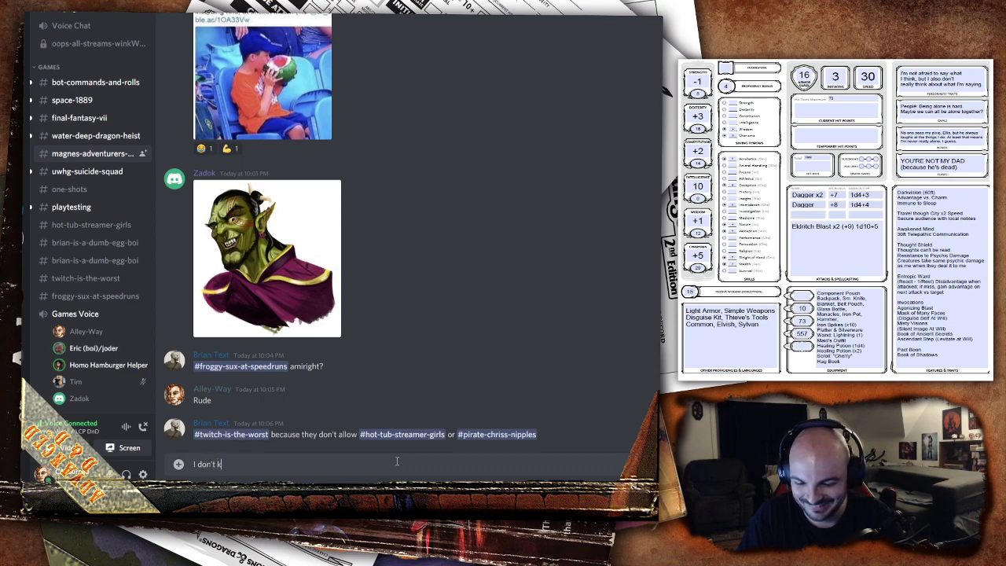
pyautogui.write('now what to say about trolling with text channels')
pyautogui.press('Return')
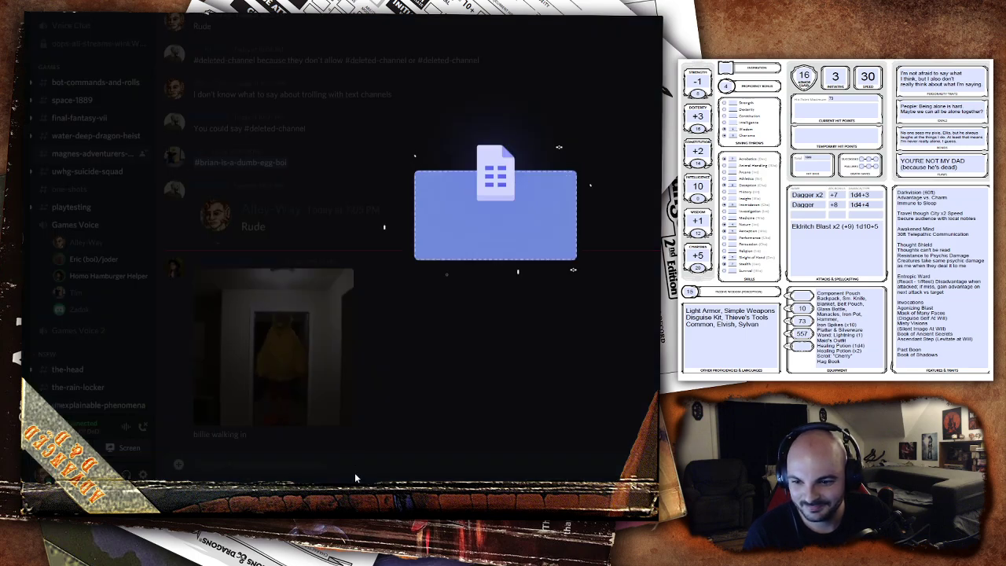
# Drop the 'I hope yall had friends' PNG into Discord and confirm the upload.
pyautogui.moveTo(354, 472); pyautogui.dragTo(354, 314)
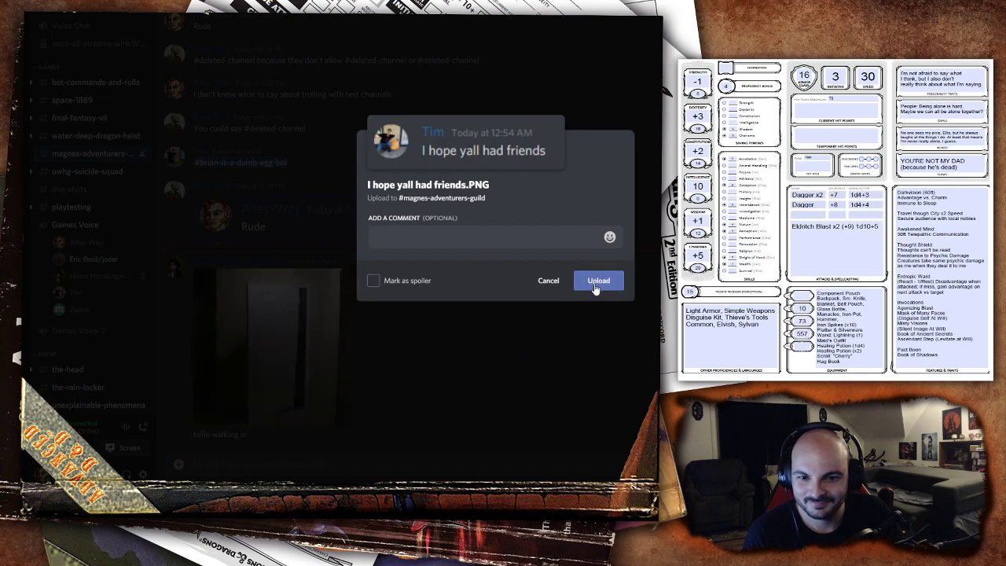
pyautogui.click(598, 280)
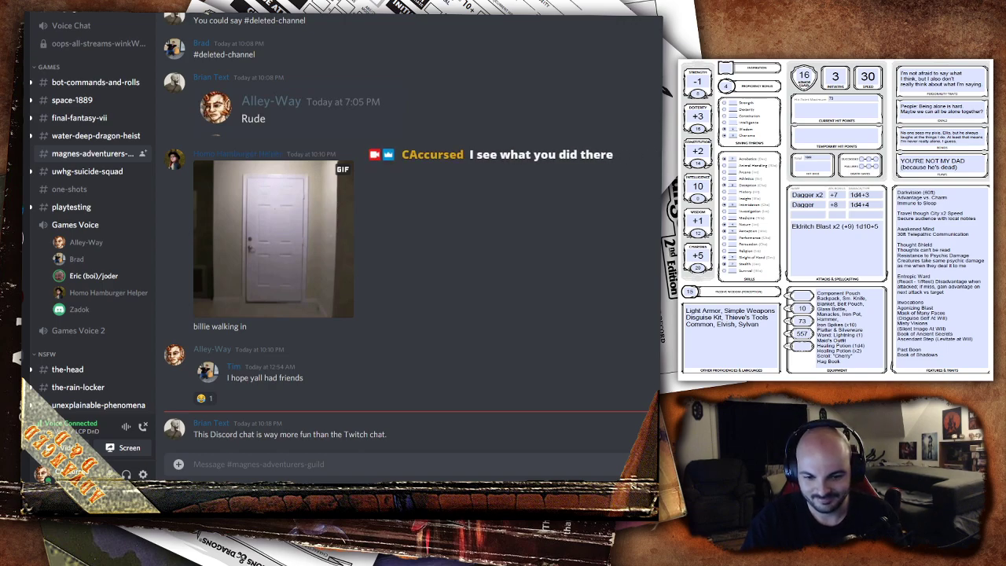
pyautogui.write('I see w')
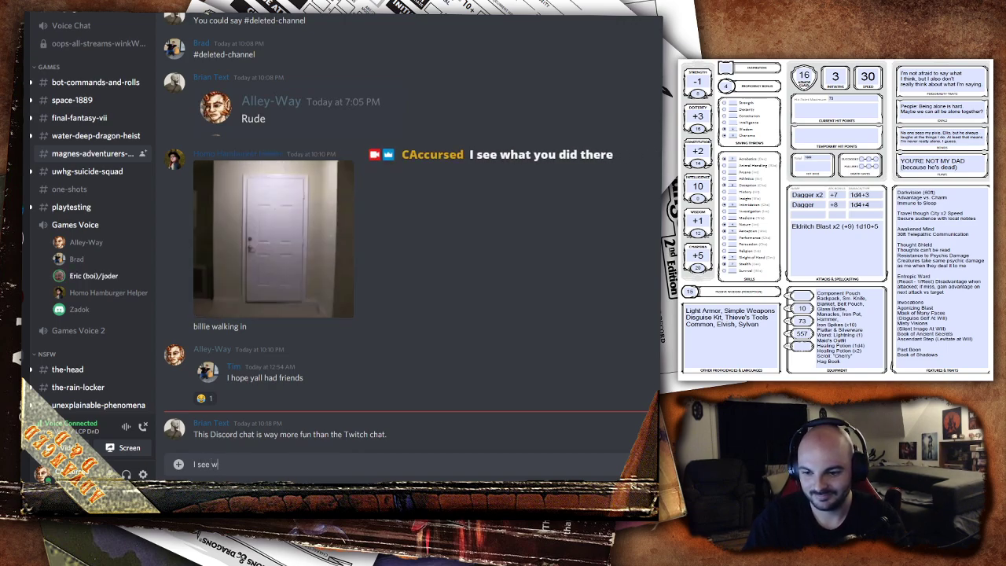
pyautogui.write('hat you did there')
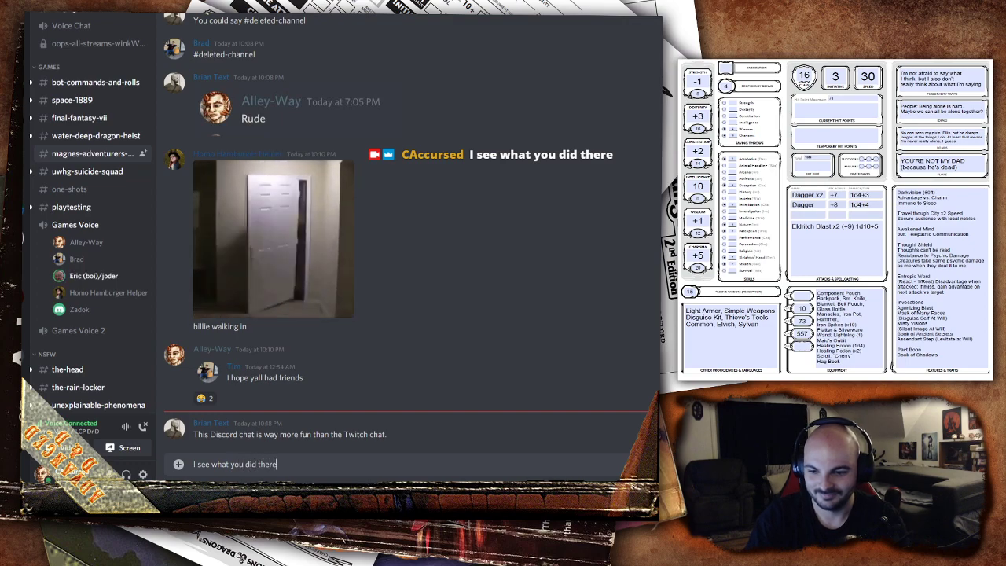
# Send the typed reply 'I see what you did there' to the channel.
pyautogui.press('Return')
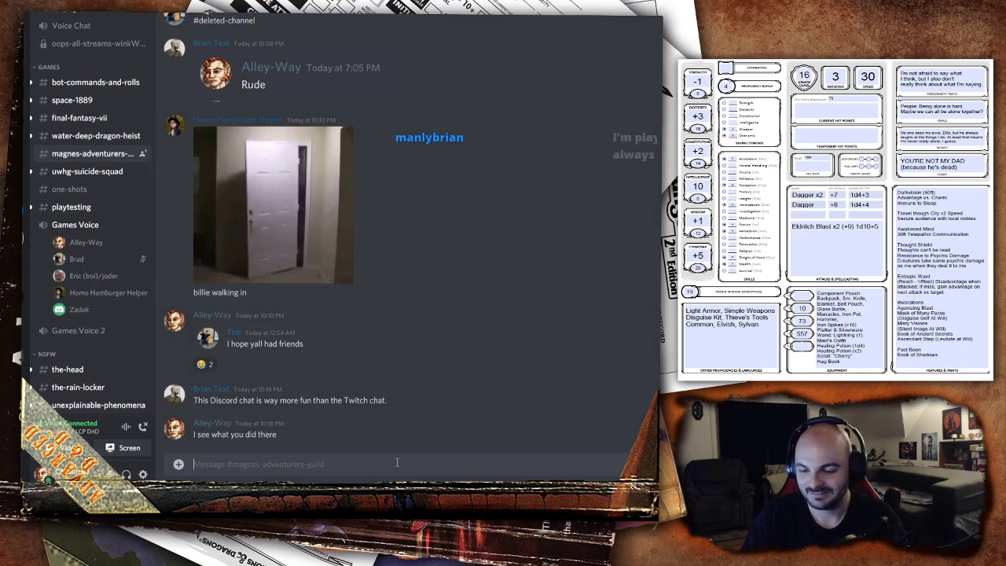
pyautogui.write('18')
# Discard the unsent '18' draft from the message box.
pyautogui.press('BackSpace')
pyautogui.press('BackSpace')
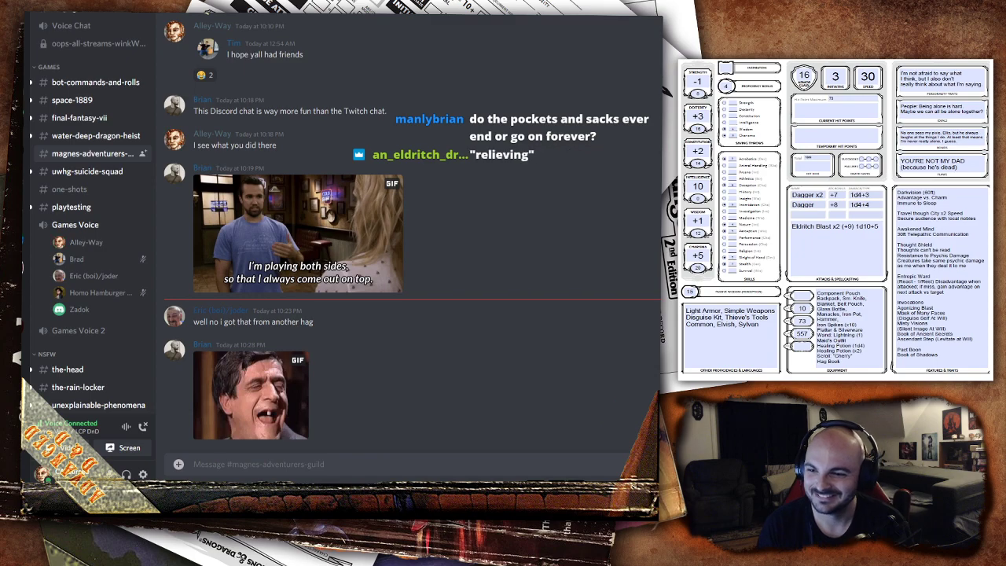
pyautogui.scroll(-5, 833, 220)
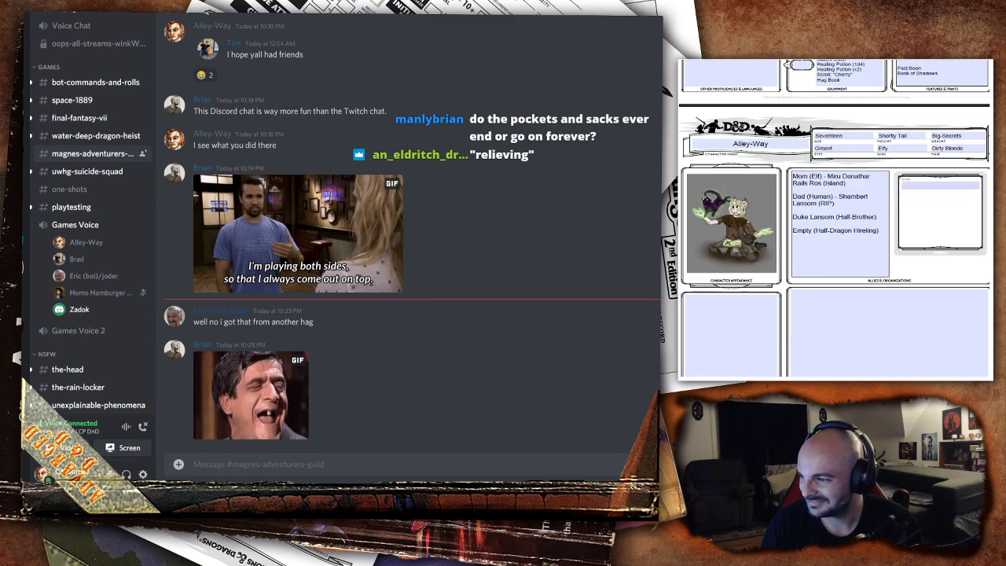
pyautogui.scroll(-5, 832, 220)
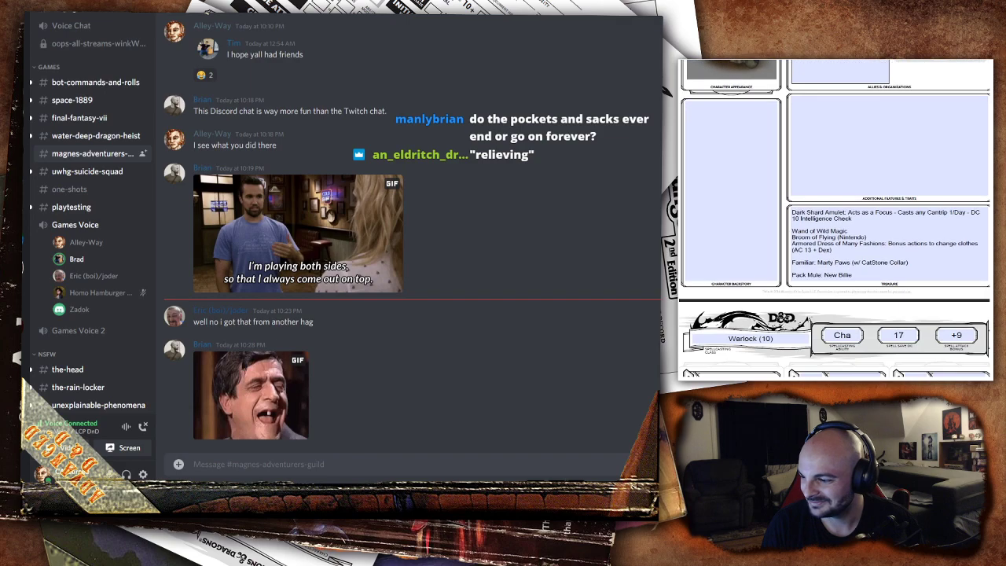
pyautogui.scroll(-5, 833, 220)
pyautogui.scroll(-3, 833, 220)
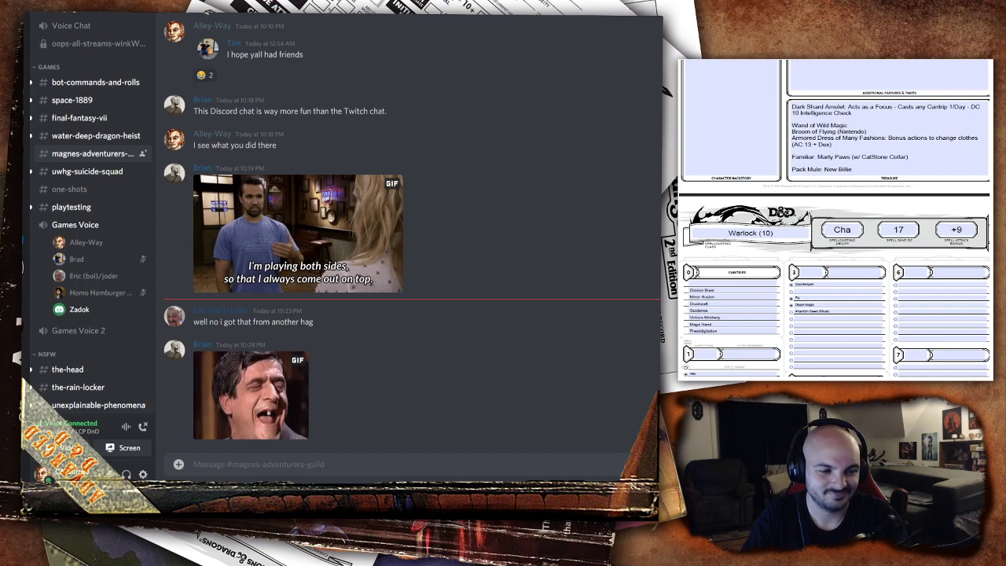
pyautogui.scroll(5, 834, 236)
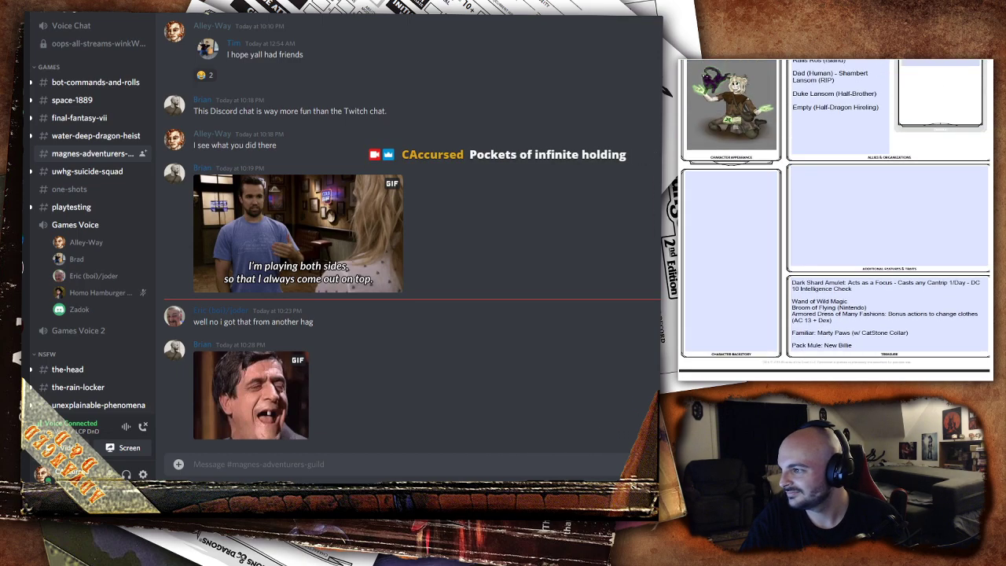
pyautogui.scroll(5, 834, 235)
pyautogui.scroll(5, 834, 235)
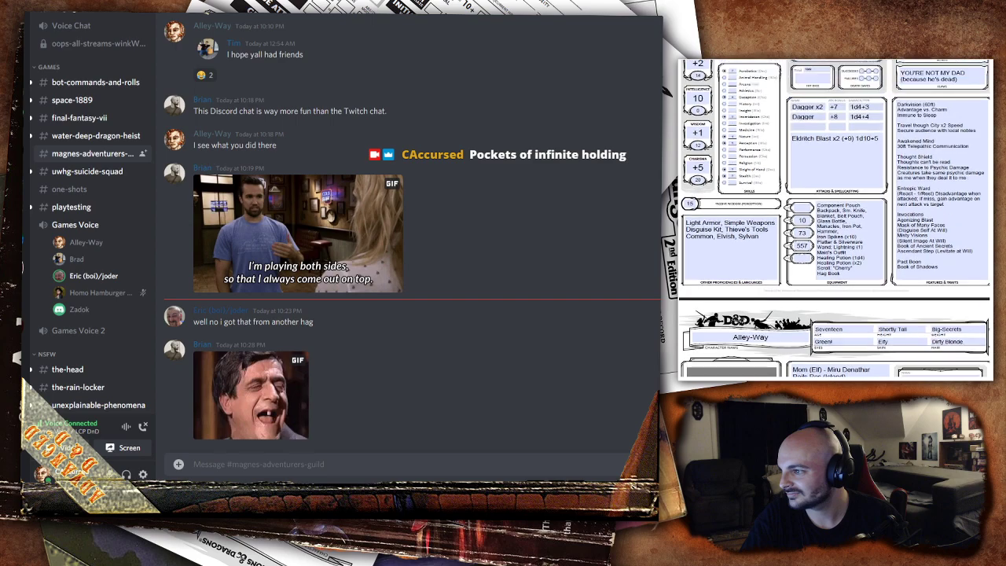
pyautogui.scroll(4, 835, 236)
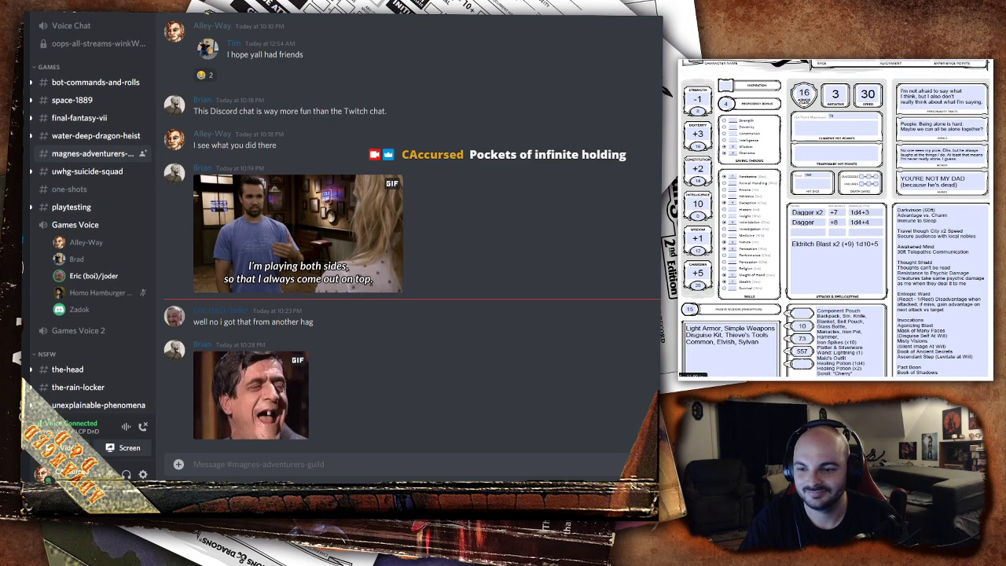
pyautogui.scroll(-1, 834, 220)
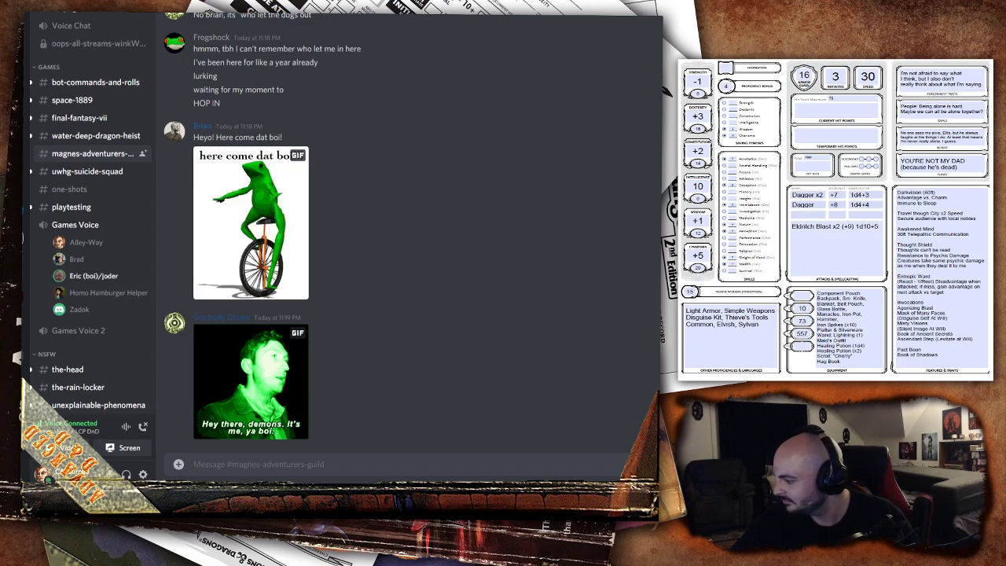
# Focus the chat so the GIFs play, then disconnect from Games Voice.
pyautogui.click(361, 466)
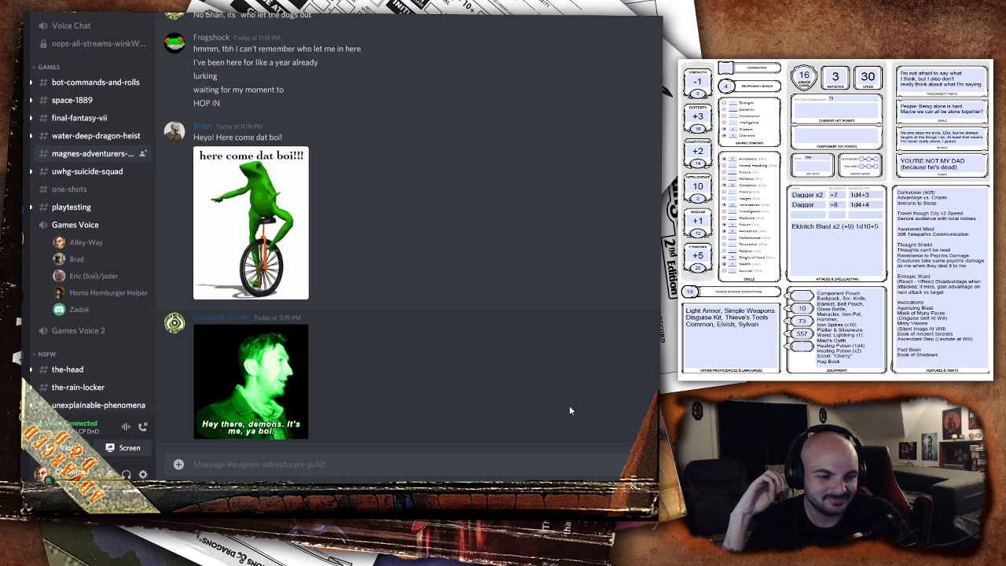
pyautogui.scroll(3, 569, 405)
pyautogui.scroll(3, 569, 405)
pyautogui.scroll(-6, 501, 411)
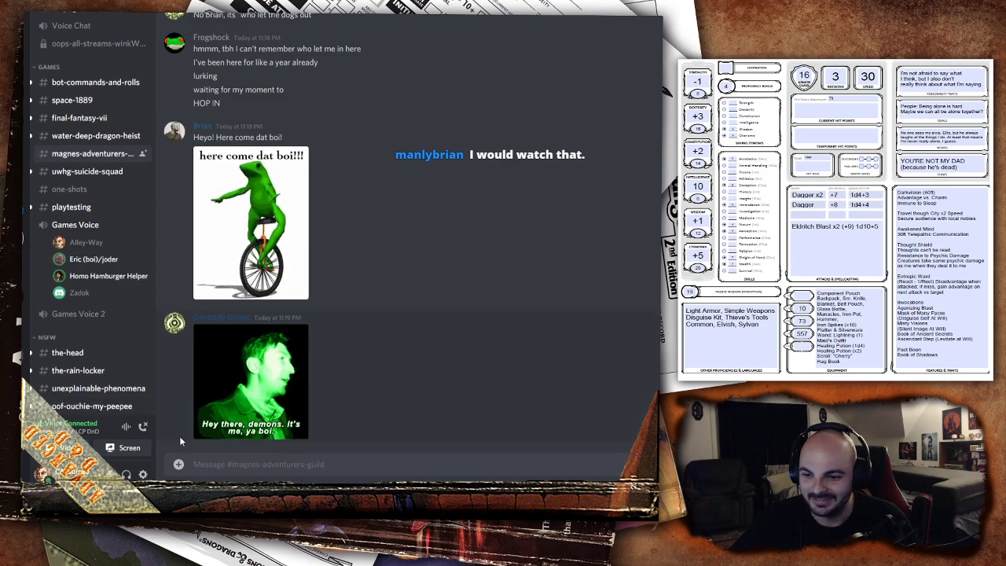
pyautogui.click(143, 426)
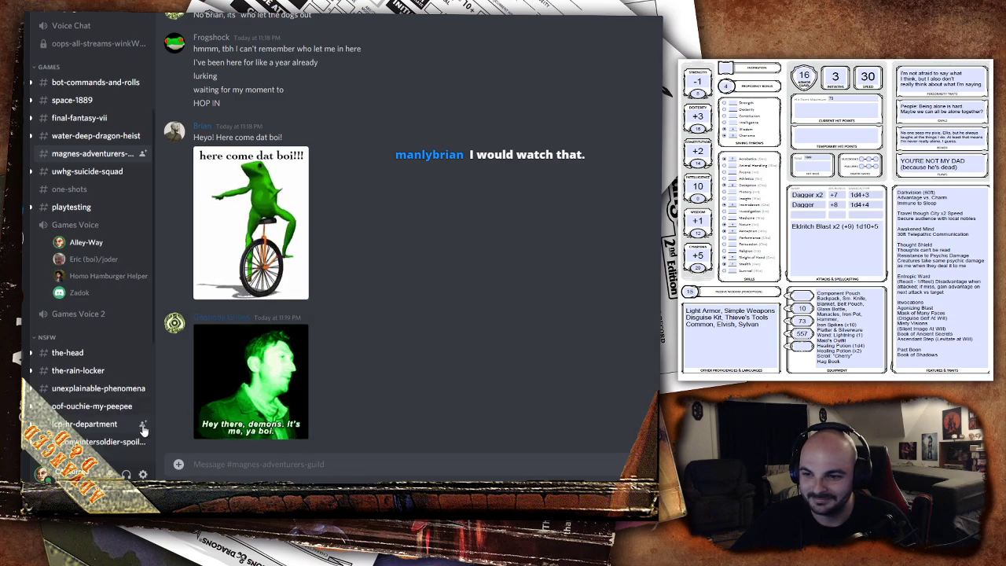